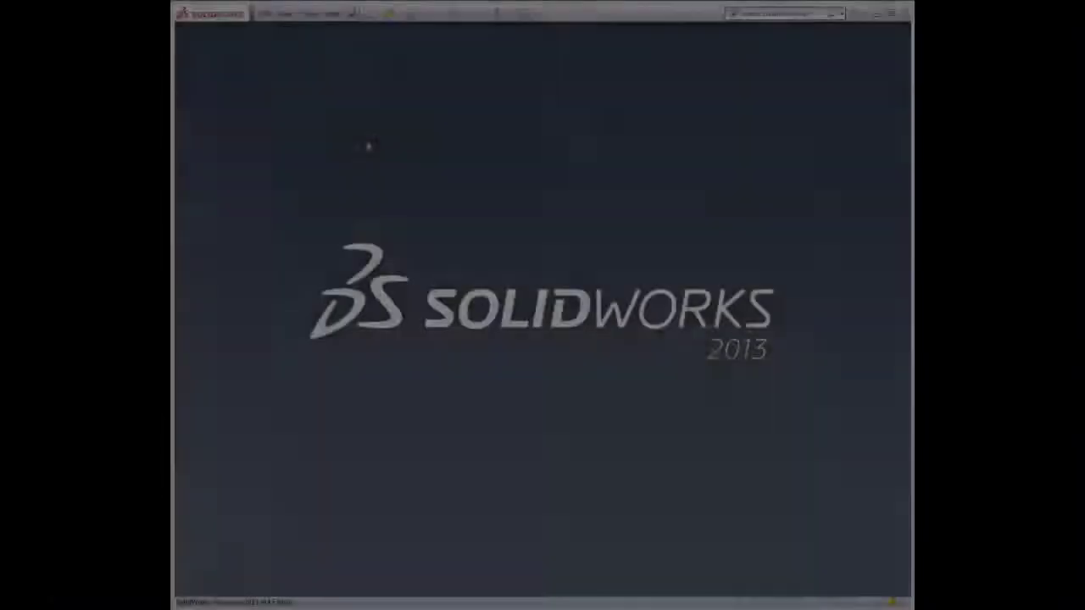
# Step: Create a new SolidWorks part and start the eAssistant DIN 743 shaft calculation
pyautogui.click(149, 21)
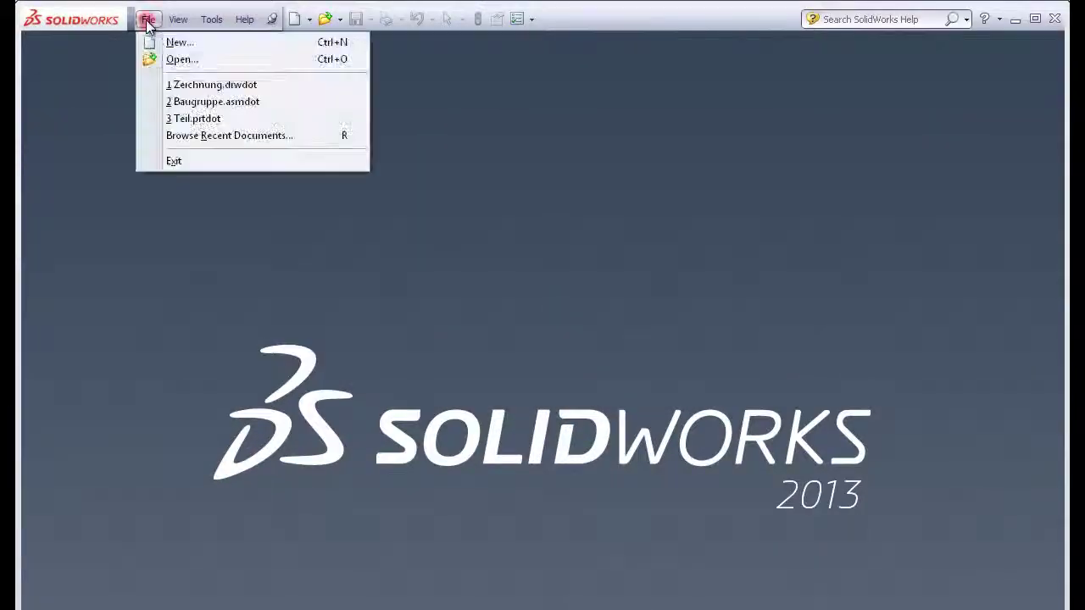
pyautogui.click(150, 43)
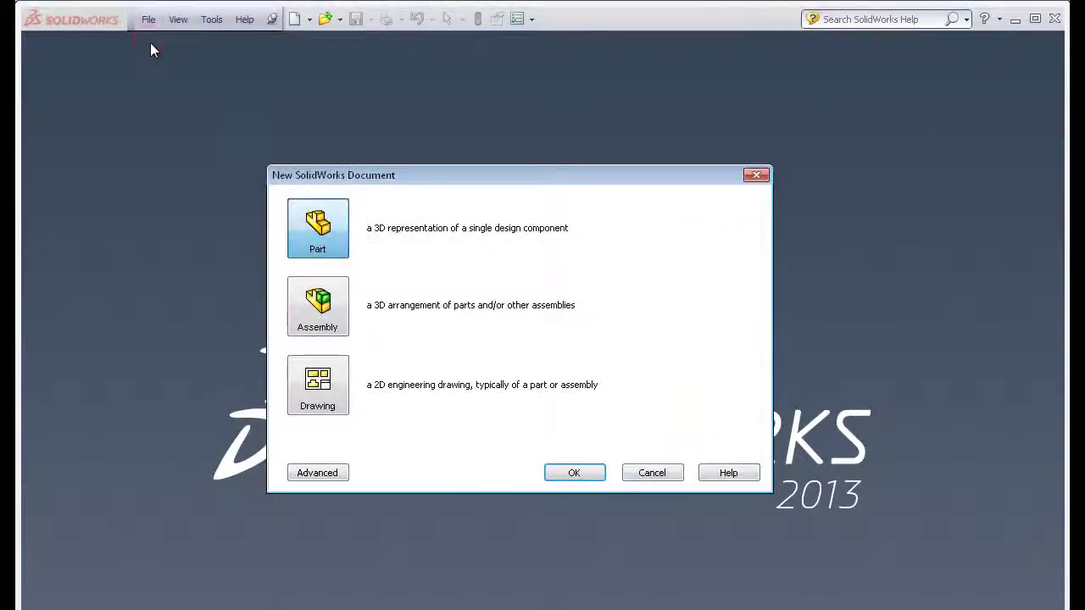
pyautogui.click(575, 474)
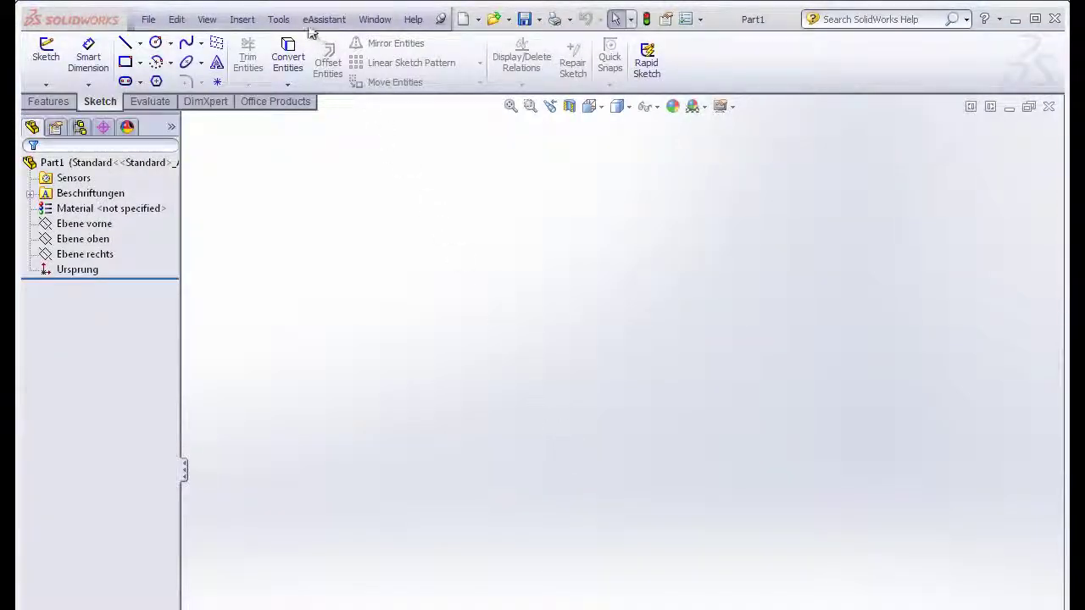
pyautogui.click(310, 21)
pyautogui.moveTo(353, 42)
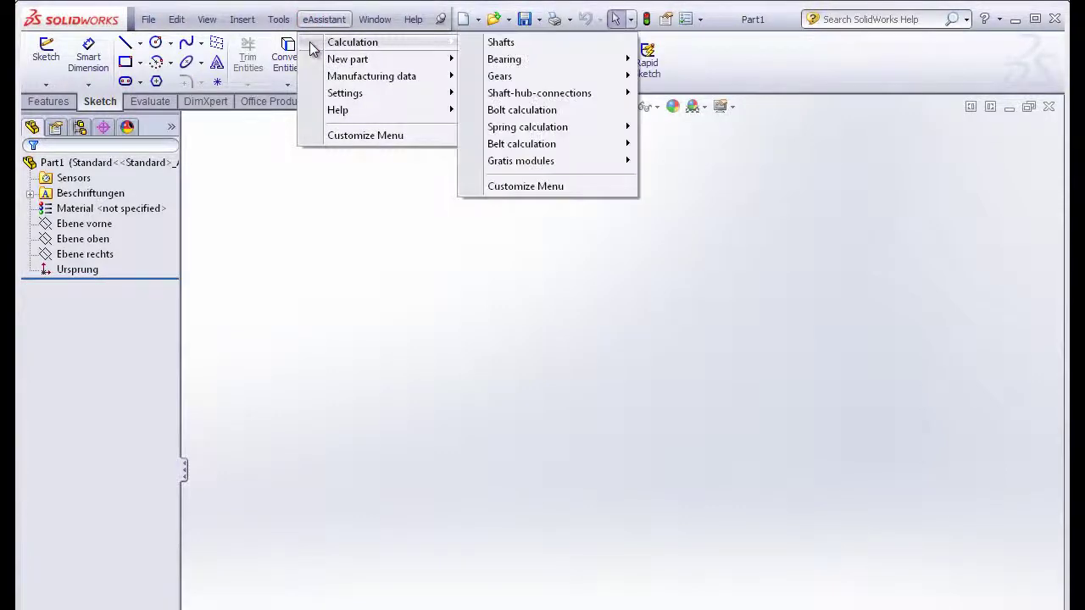
pyautogui.click(513, 43)
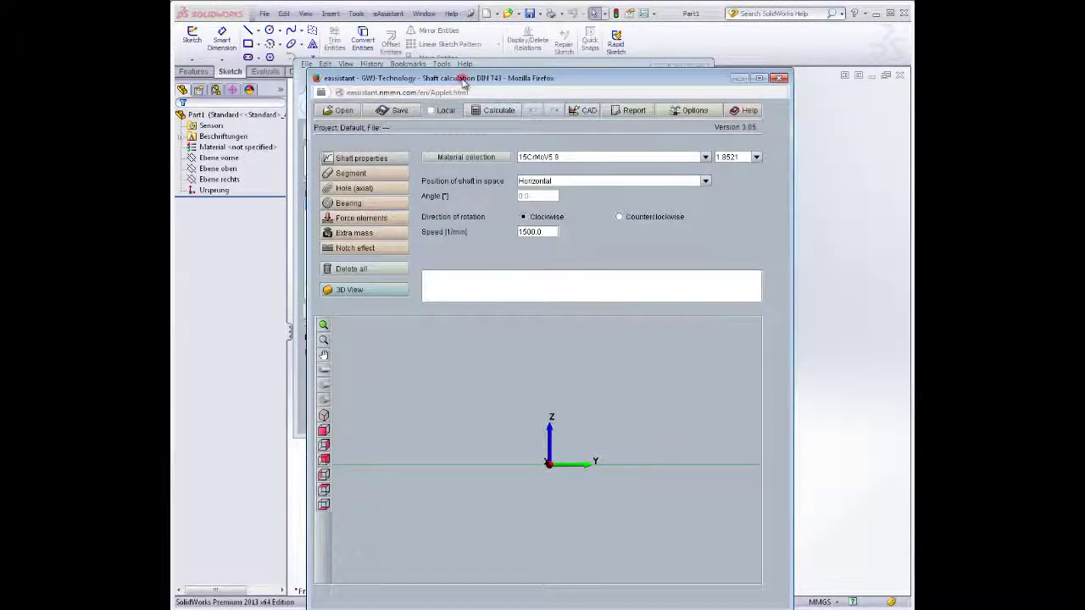
# Step: Enable local file storage and load PinionShaft_Runout042008.sft into the shaft calculation
pyautogui.moveTo(464, 80); pyautogui.dragTo(477, 38)
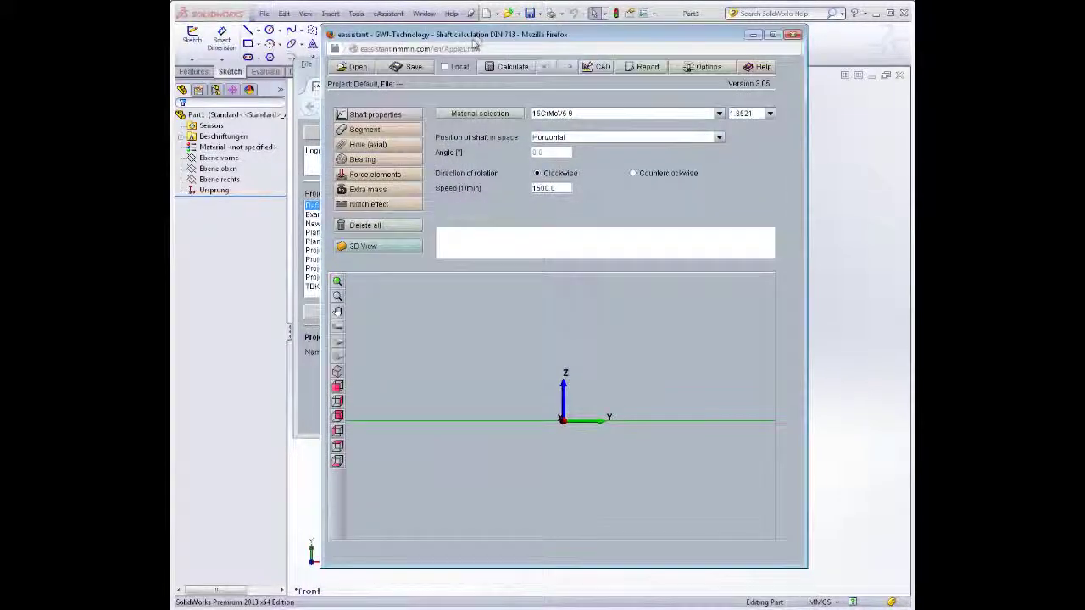
pyautogui.click(446, 70)
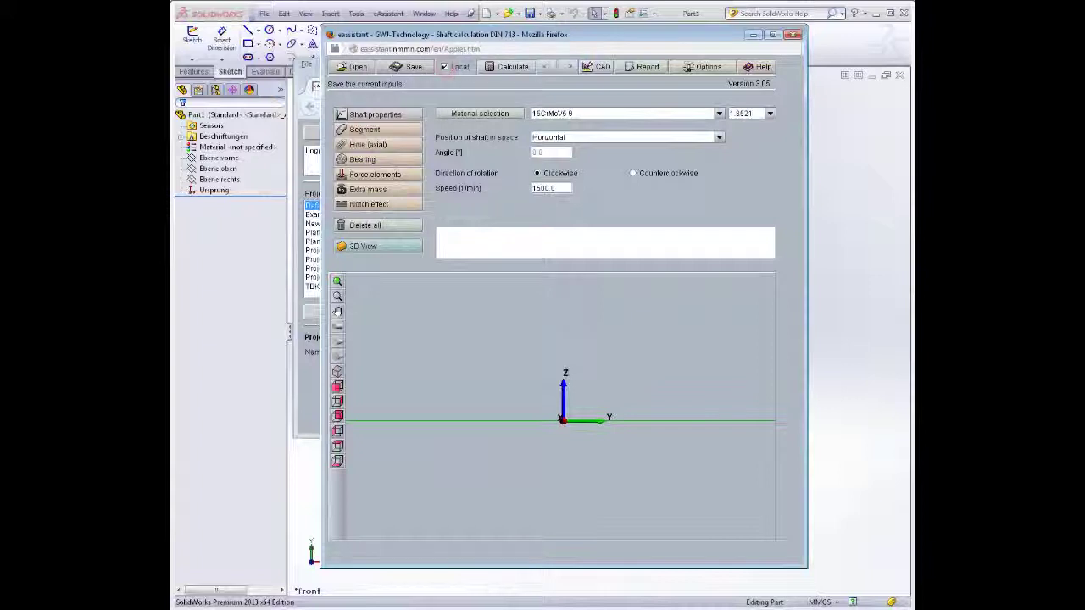
pyautogui.click(357, 68)
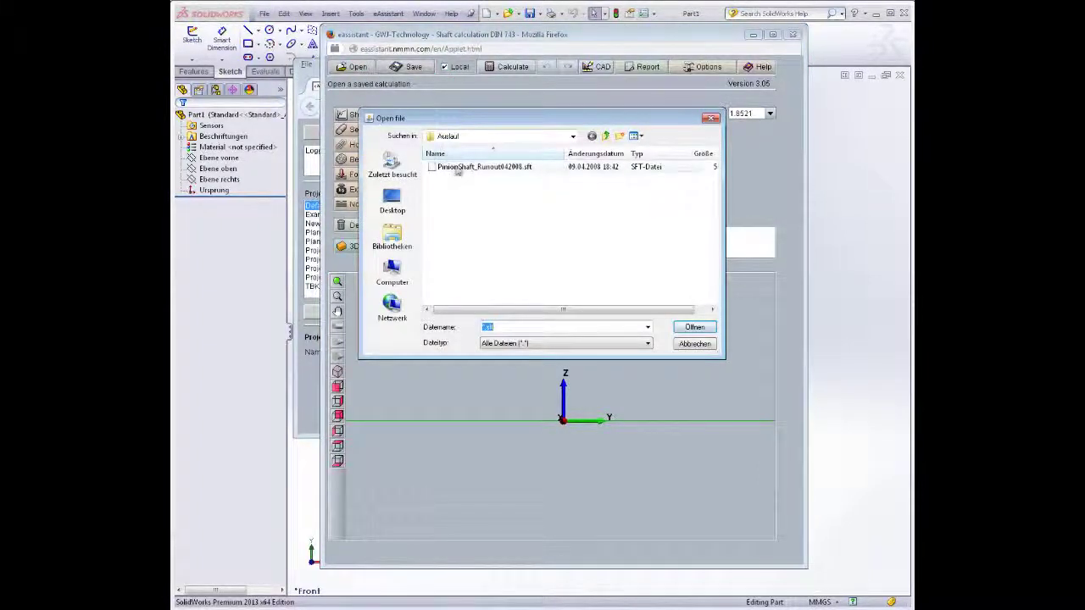
pyautogui.doubleClick(462, 167)
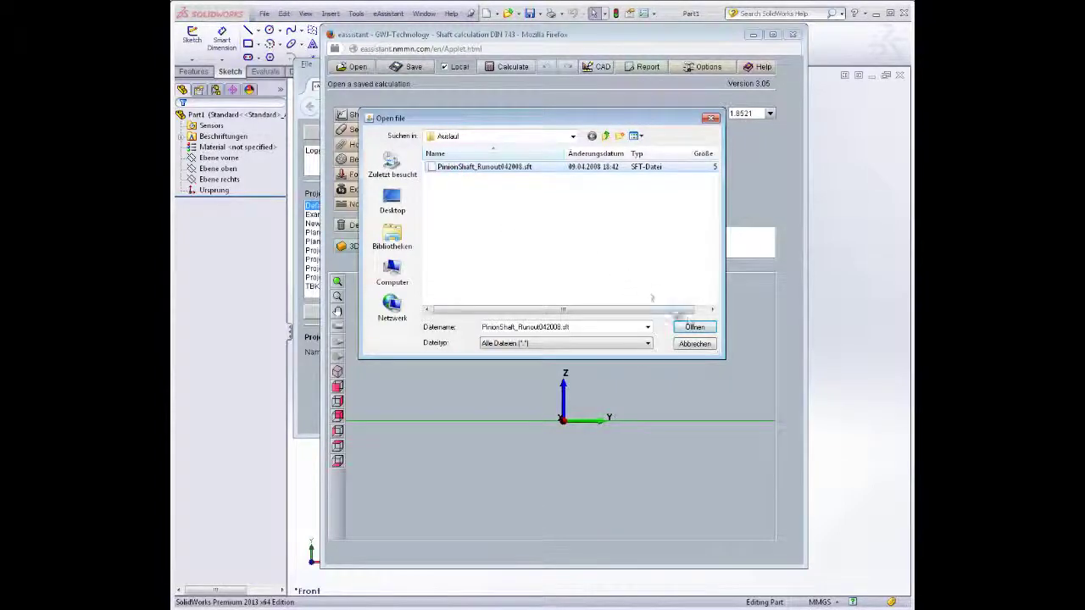
pyautogui.click(695, 327)
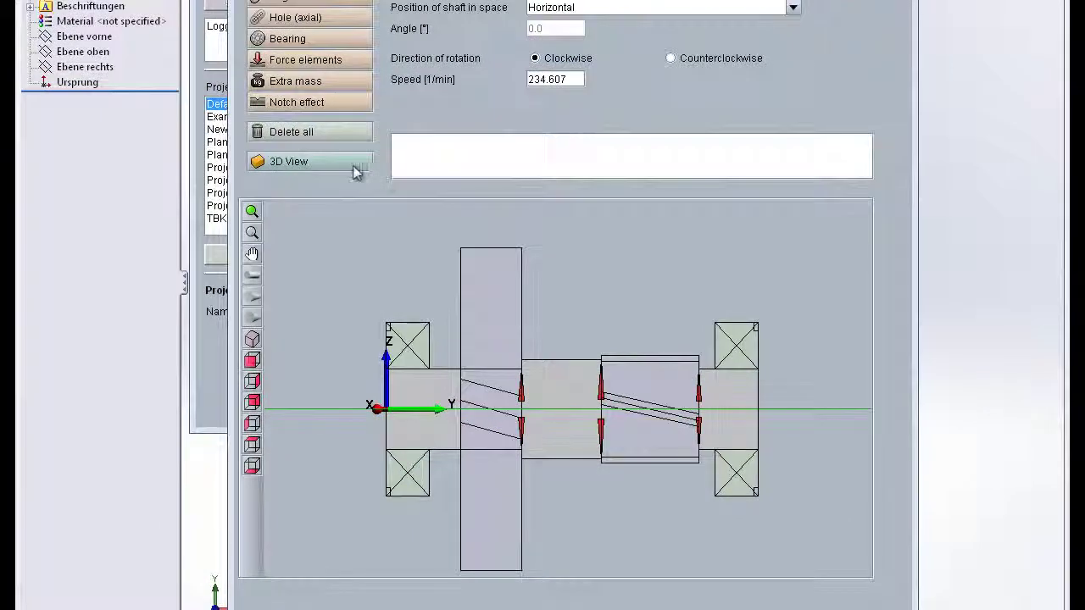
pyautogui.click(356, 168)
pyautogui.moveTo(734, 282)
pyautogui.mouseDown()
pyautogui.moveTo(721, 314)
pyautogui.moveTo(770, 325)
pyautogui.moveTo(693, 360)
pyautogui.moveTo(528, 320)
pyautogui.moveTo(331, 302)
pyautogui.moveTo(403, 348)
pyautogui.moveTo(496, 356)
pyautogui.moveTo(761, 286)
pyautogui.mouseUp()
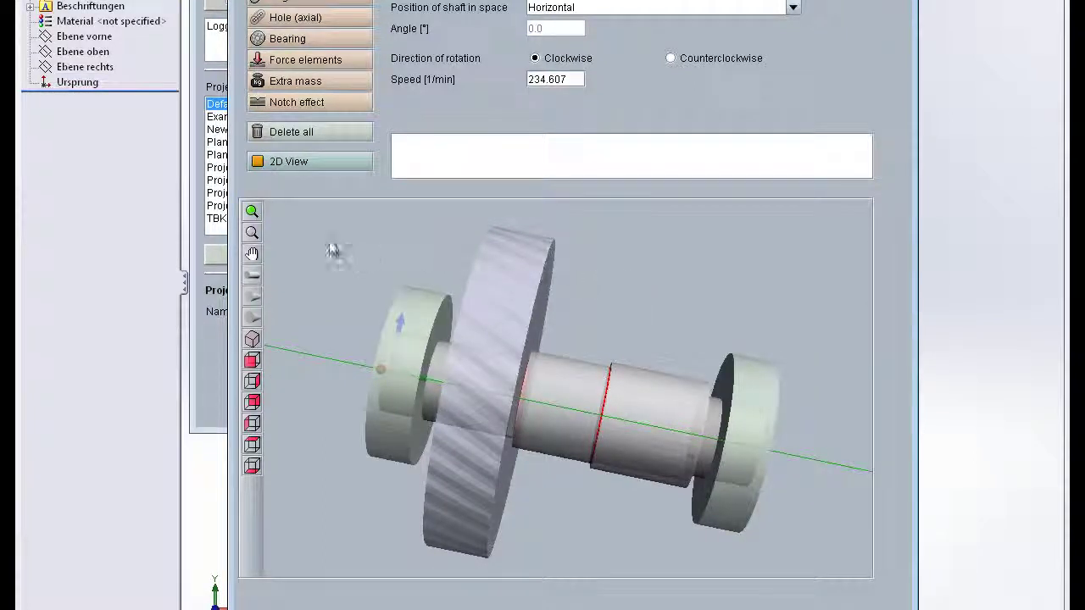
pyautogui.click(252, 211)
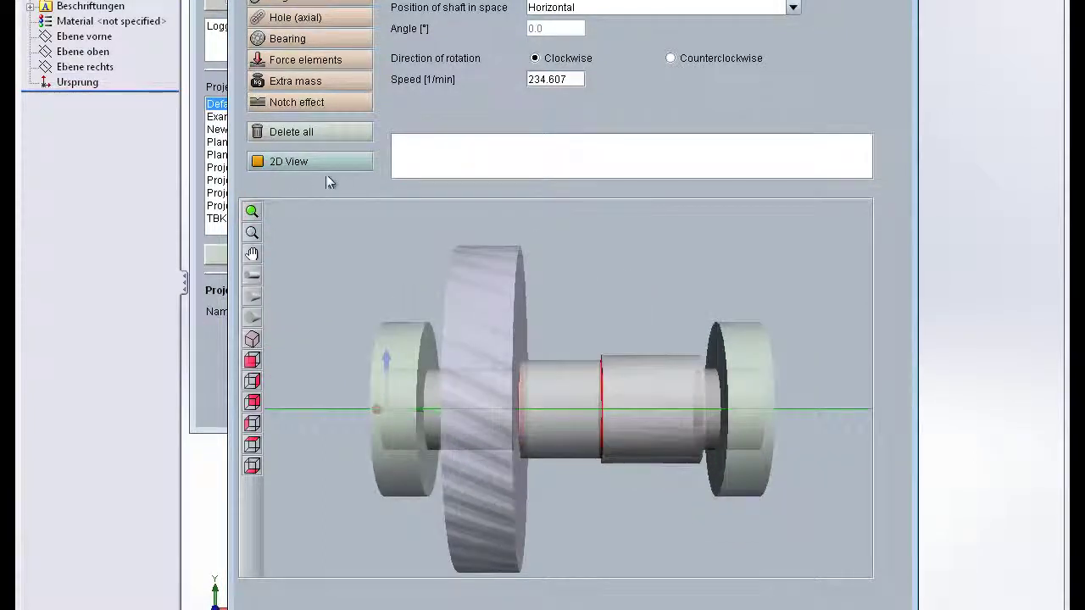
pyautogui.click(340, 164)
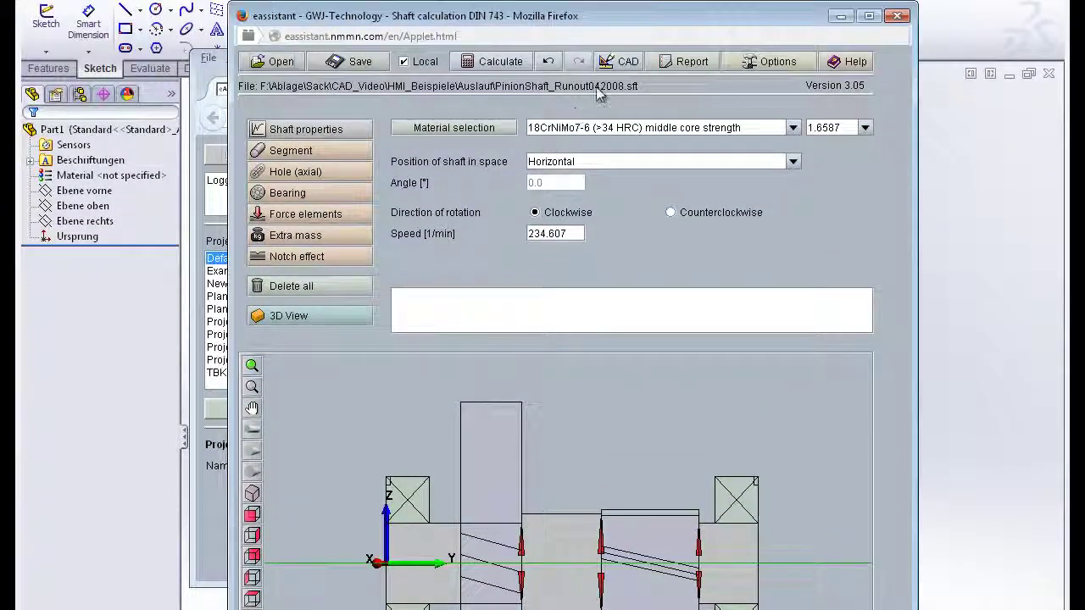
# Step: Export the shaft data for SolidWorks through the CAD Solid Works Export option
pyautogui.click(613, 68)
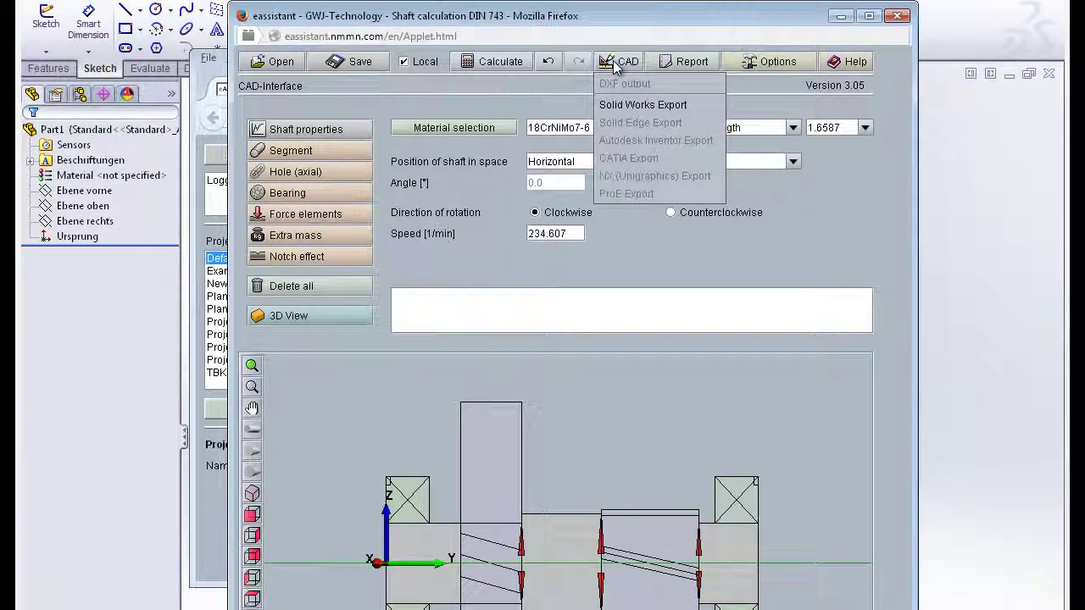
pyautogui.click(631, 104)
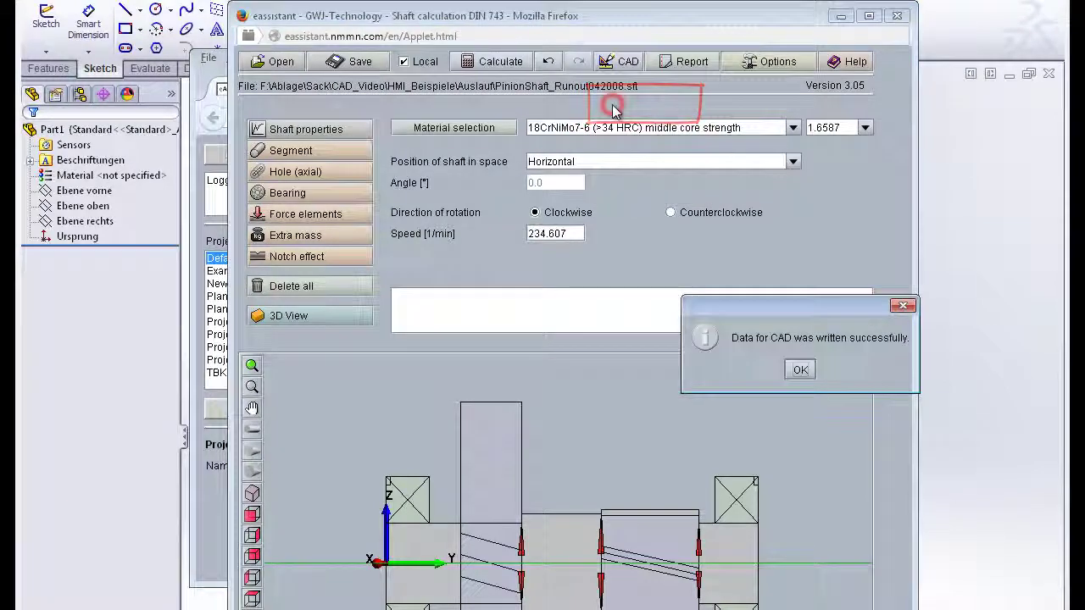
pyautogui.click(799, 371)
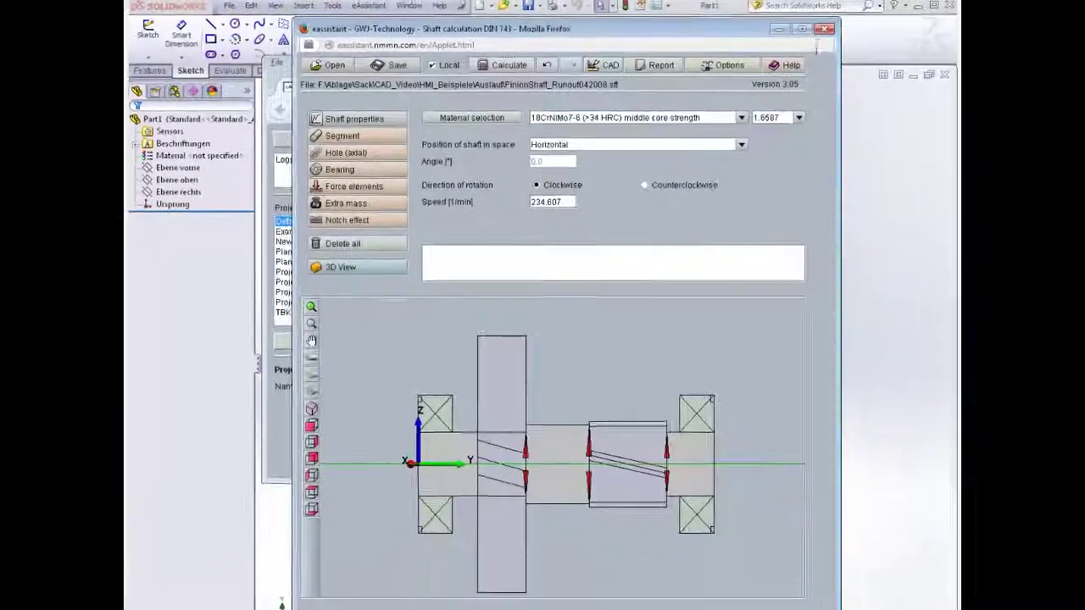
# Step: Close the shaft window, log out of eAssistant, and close the Project Manager
pyautogui.click(796, 35)
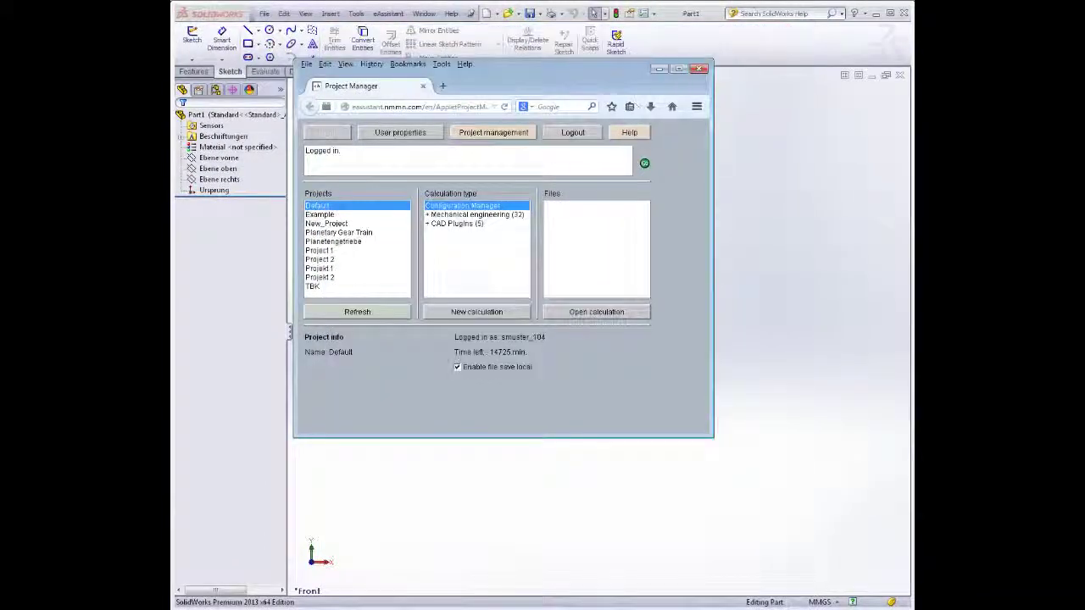
pyautogui.click(571, 133)
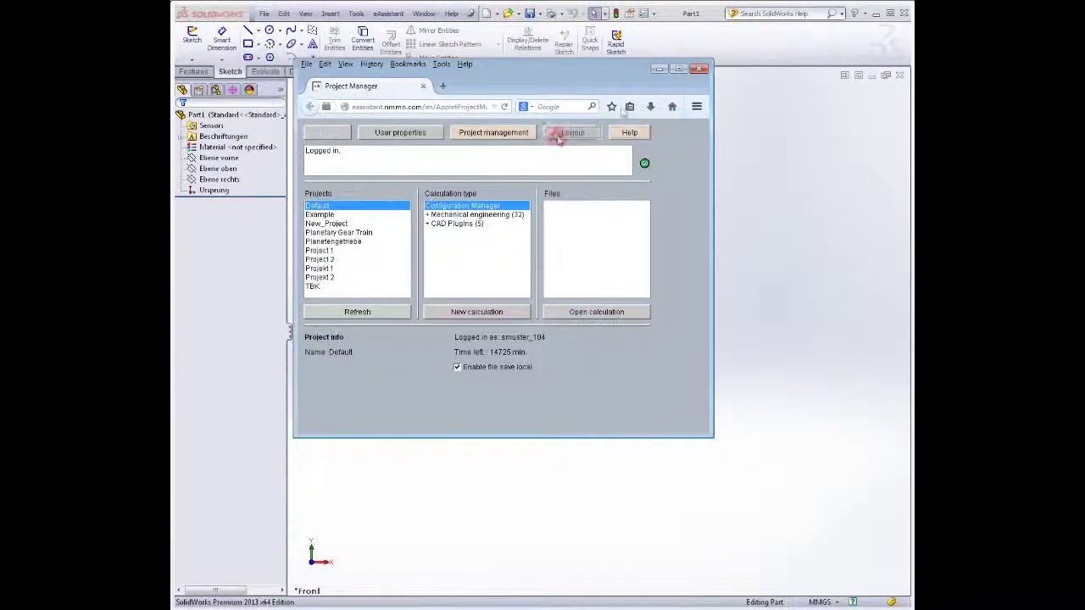
pyautogui.click(696, 71)
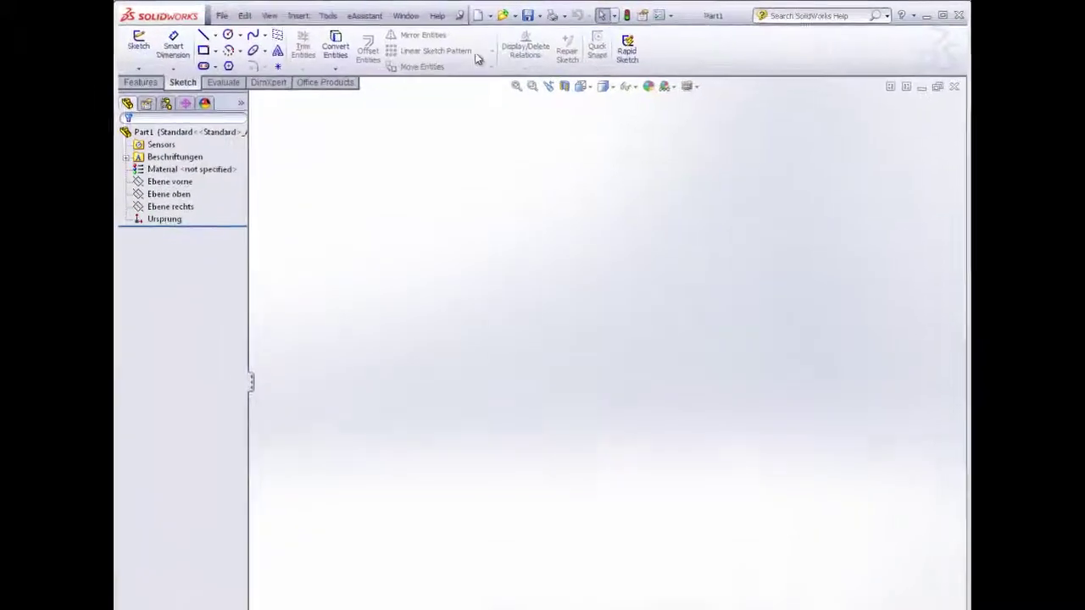
# Step: Generate the four-step shaft in Part1 as Revolve1 from the eAssistant export data
pyautogui.click(306, 20)
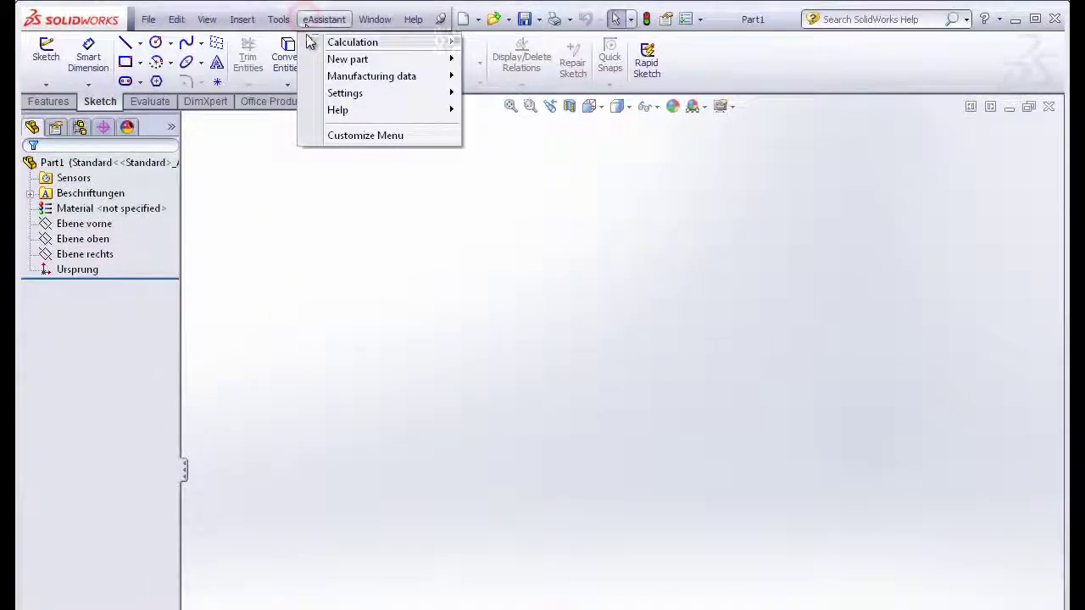
pyautogui.click(504, 61)
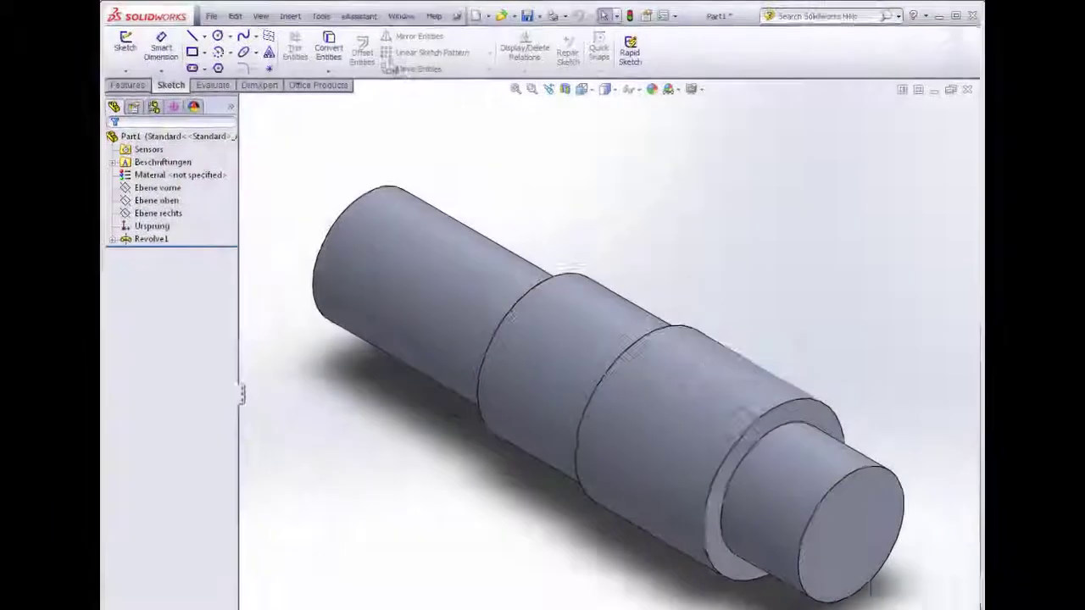
pyautogui.click(315, 18)
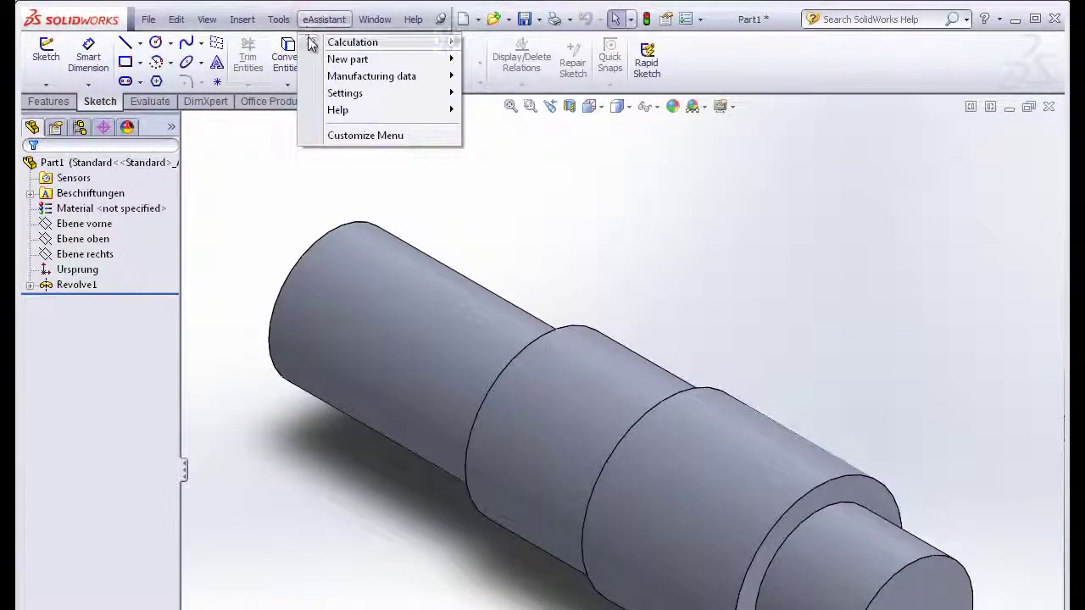
pyautogui.moveTo(353, 42)
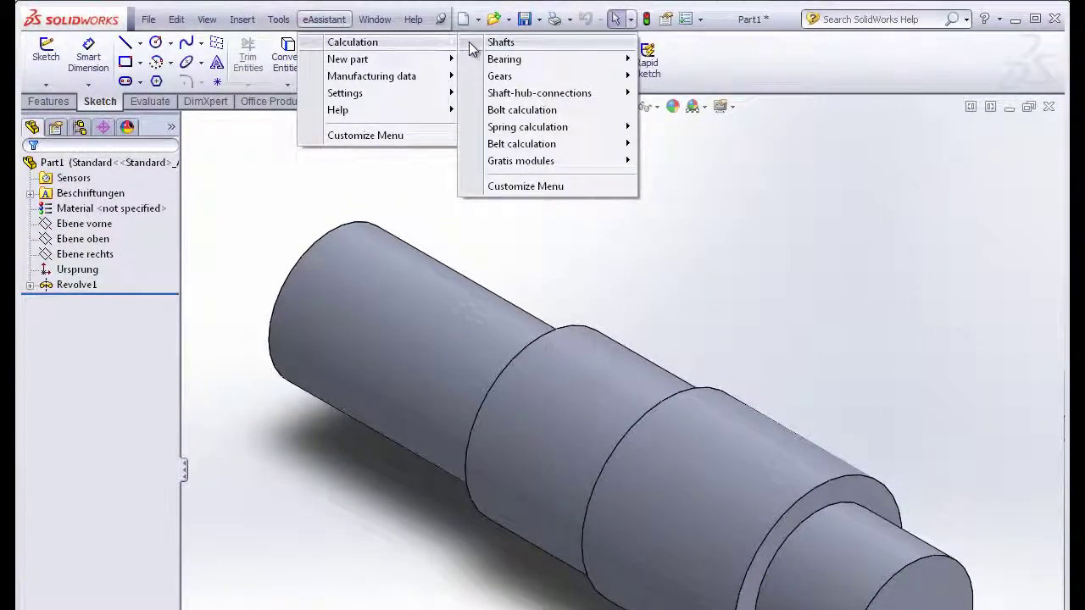
pyautogui.moveTo(499, 76)
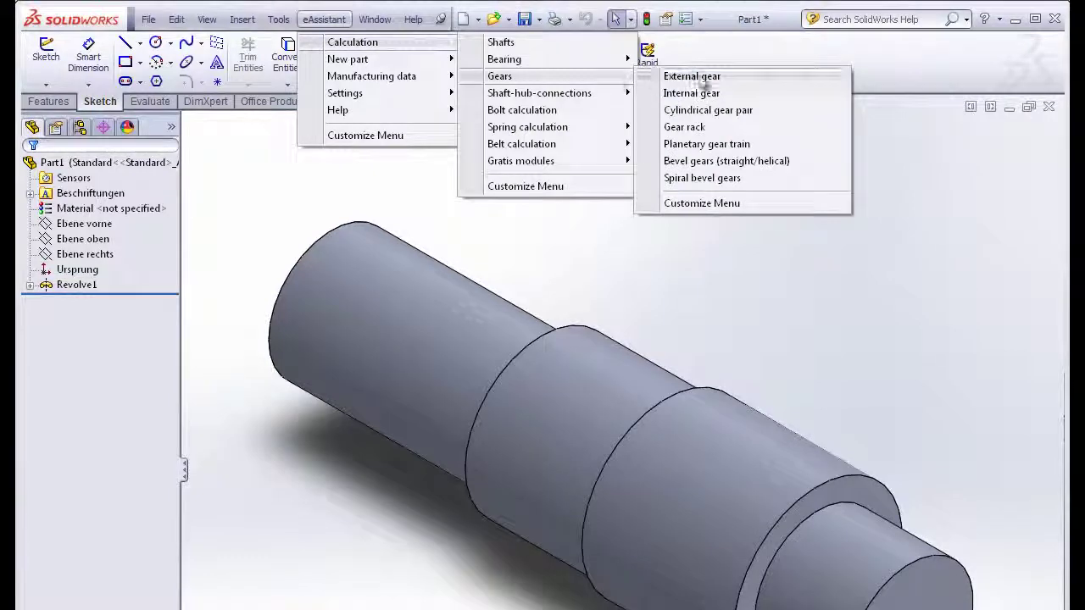
# Step: Load Pinion_Runout042008.sgp (20/94 teeth, module 4.0, helix 13.0) into a cylindrical gear pair calculation
pyautogui.click(723, 113)
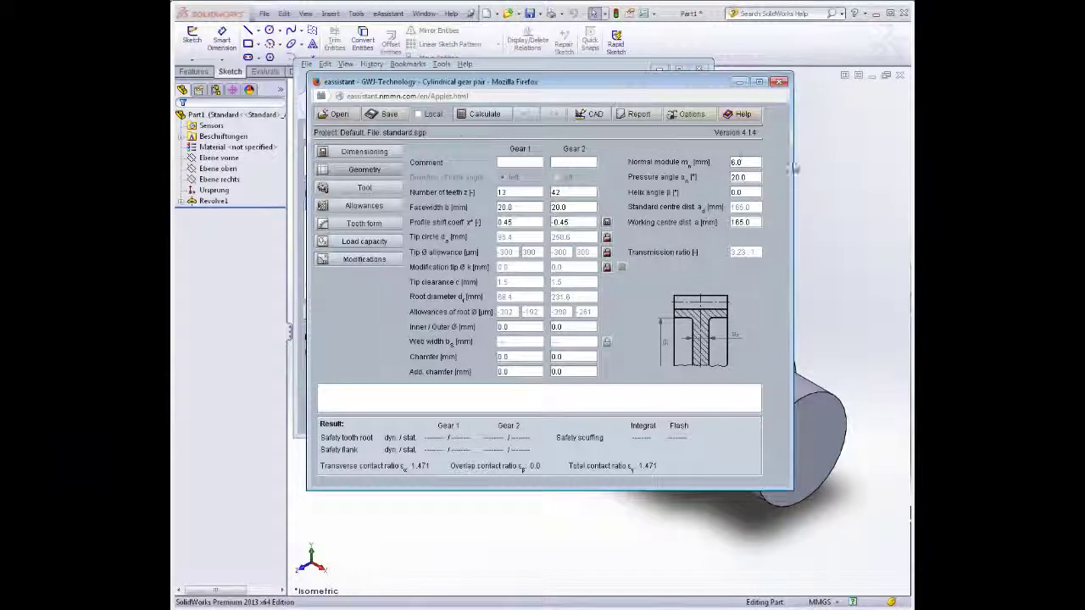
pyautogui.click(339, 115)
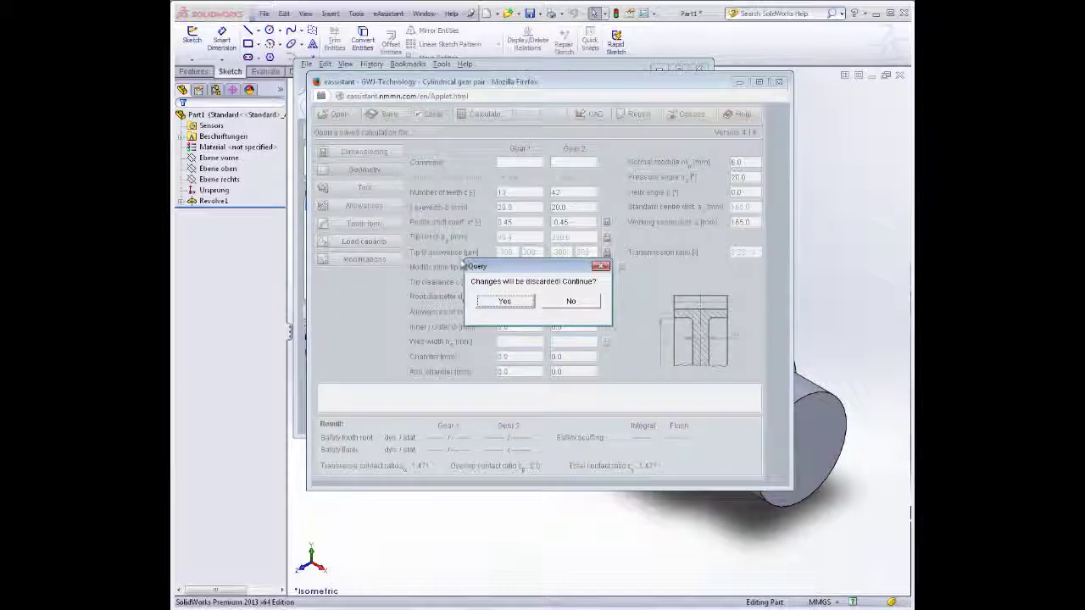
pyautogui.click(504, 303)
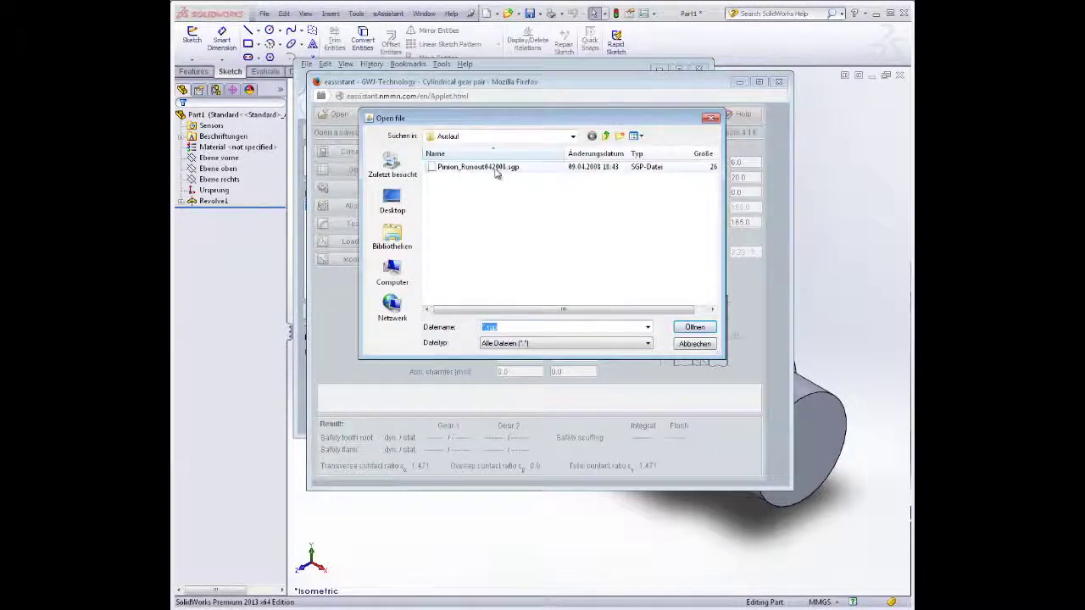
pyautogui.click(496, 167)
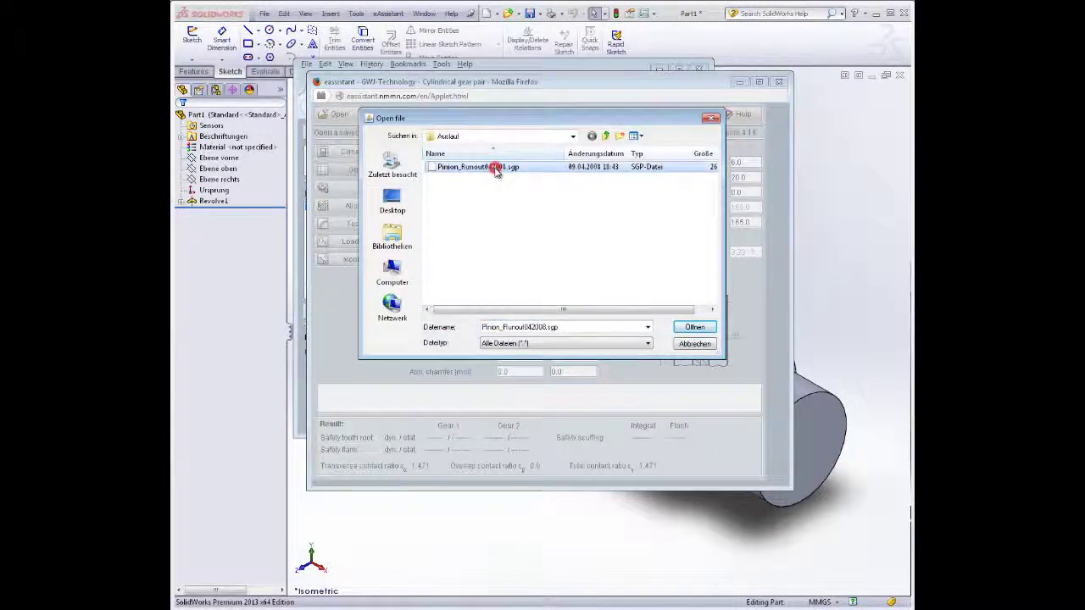
pyautogui.click(693, 328)
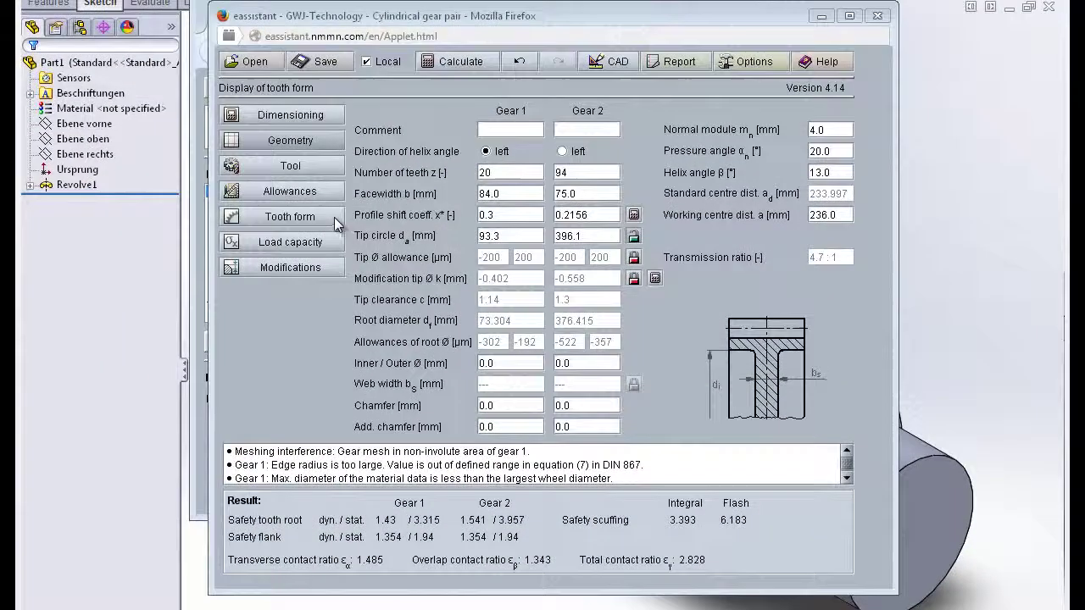
# Step: Inspect the meshing teeth in the tooth form detail view, export the pinion data to SolidWorks, and close eAssistant
pyautogui.click(336, 223)
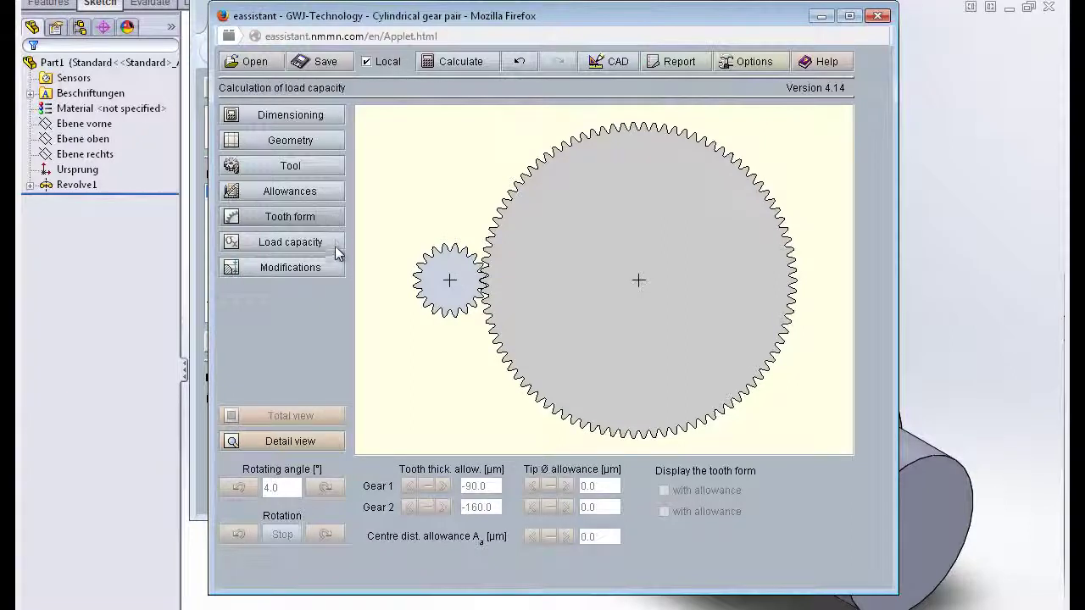
pyautogui.click(338, 441)
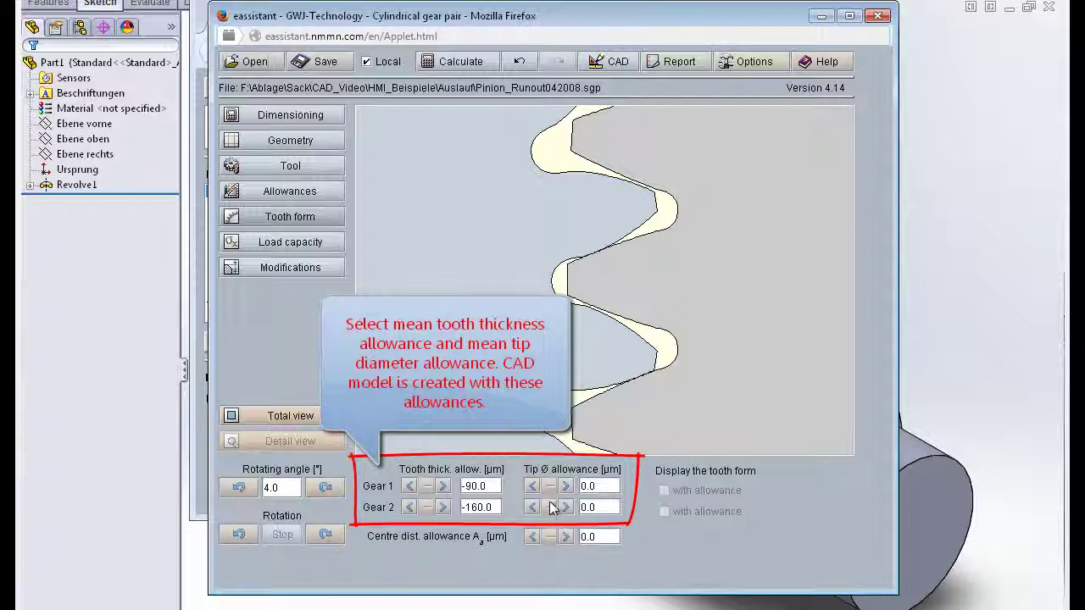
pyautogui.click(611, 68)
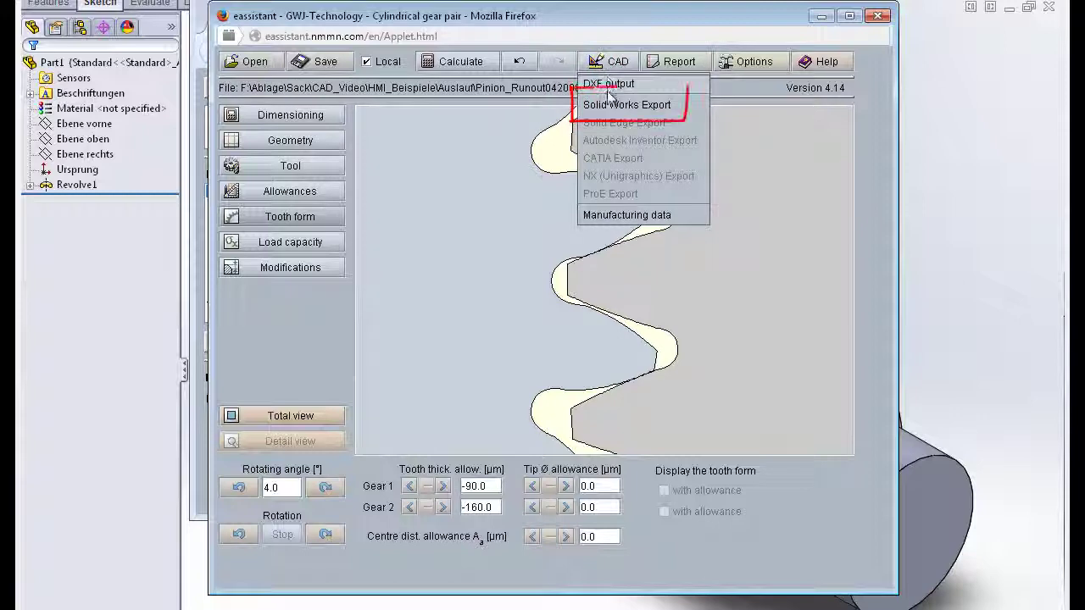
pyautogui.click(605, 103)
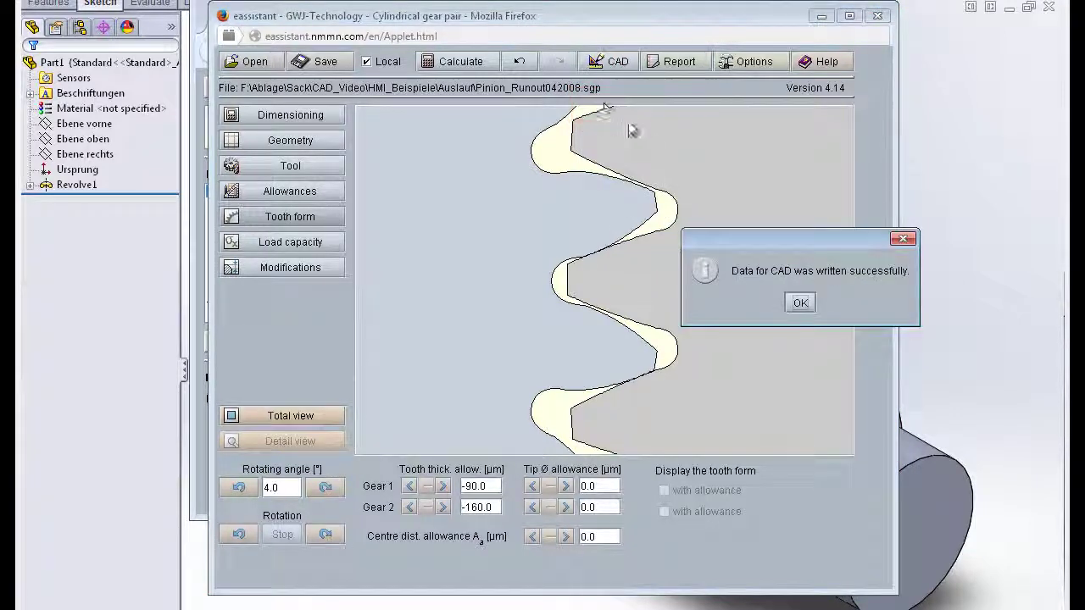
pyautogui.click(799, 303)
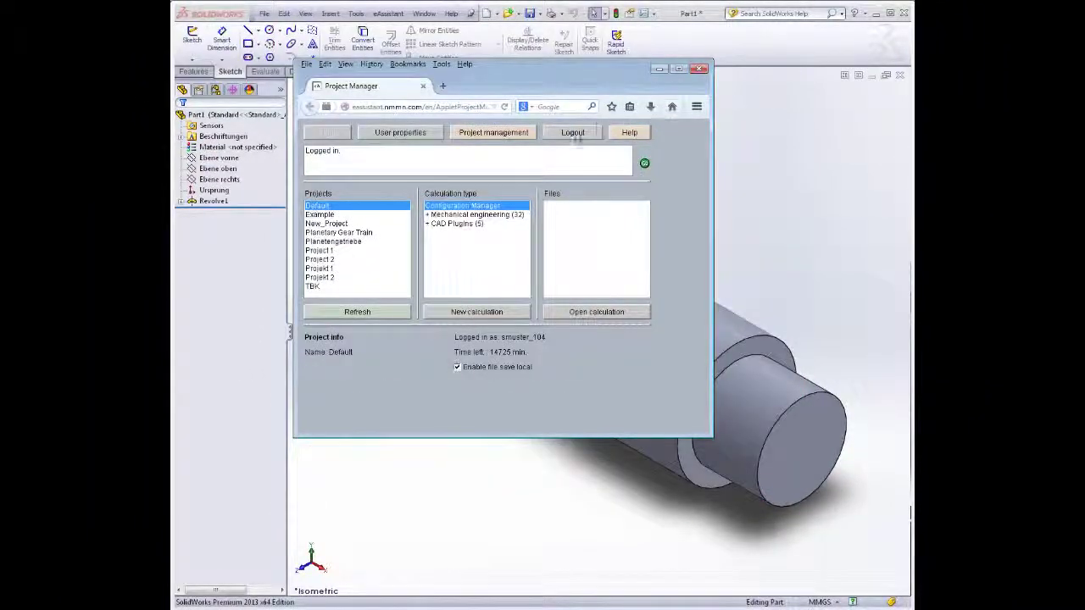
pyautogui.click(573, 133)
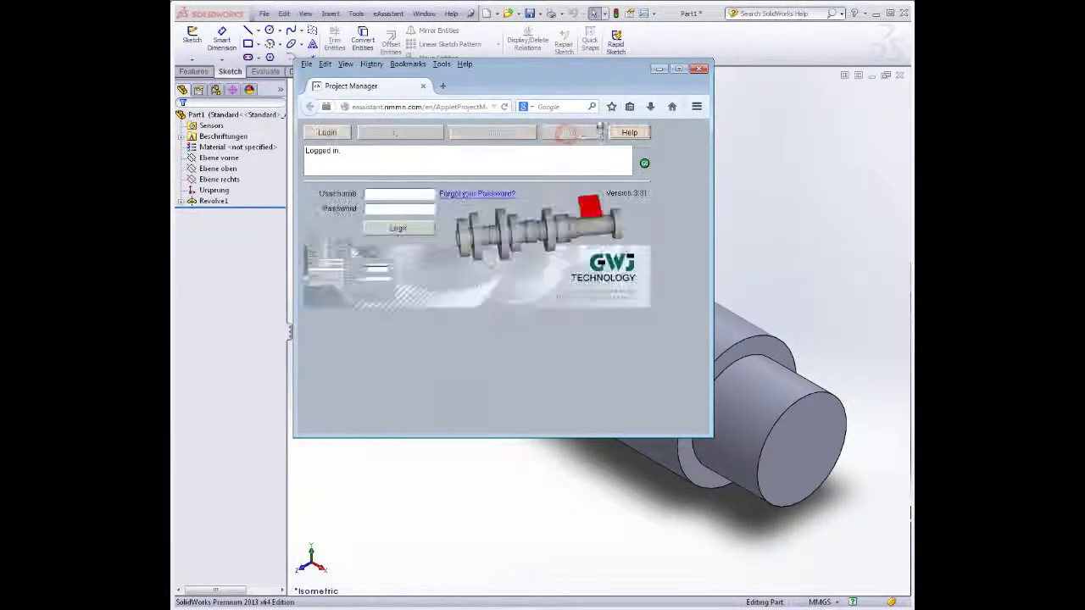
pyautogui.click(699, 71)
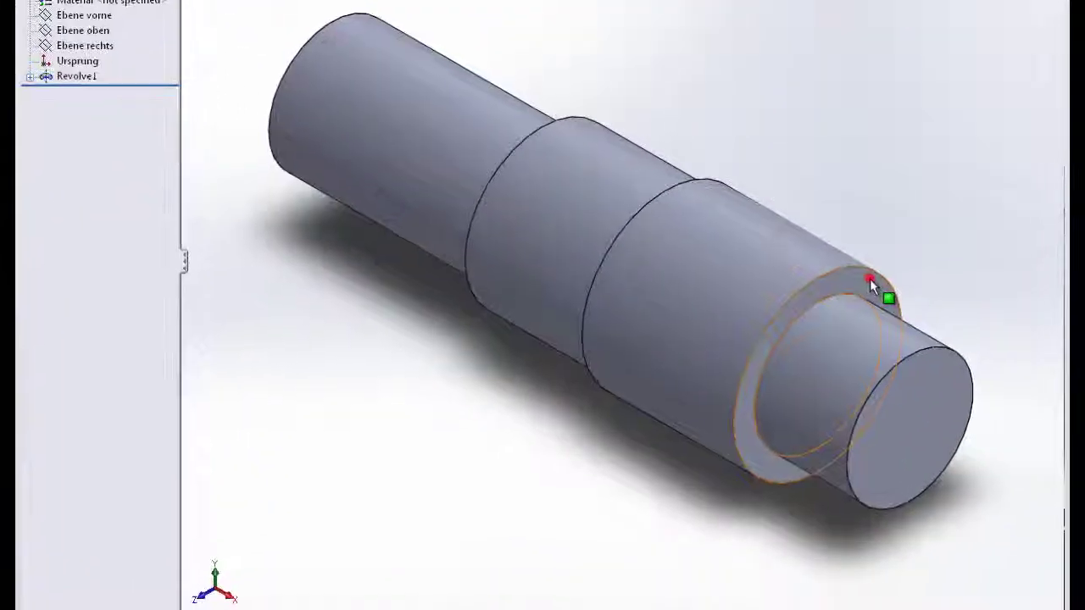
# Step: Select the shaft's shoulder face and start eAssistant Cylindrical gear 1 on it
pyautogui.click(870, 278)
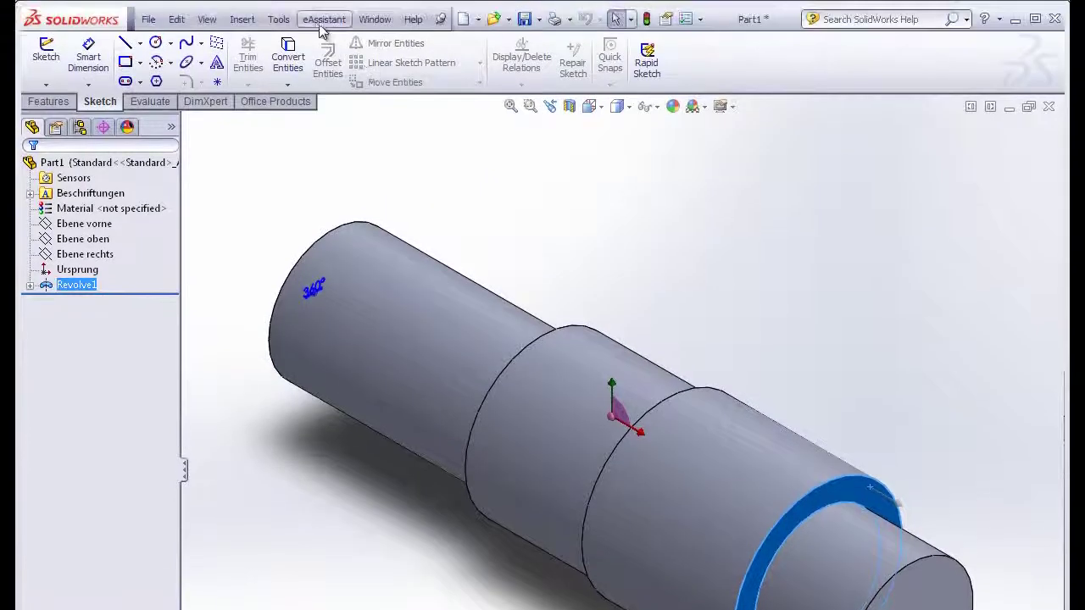
pyautogui.click(319, 20)
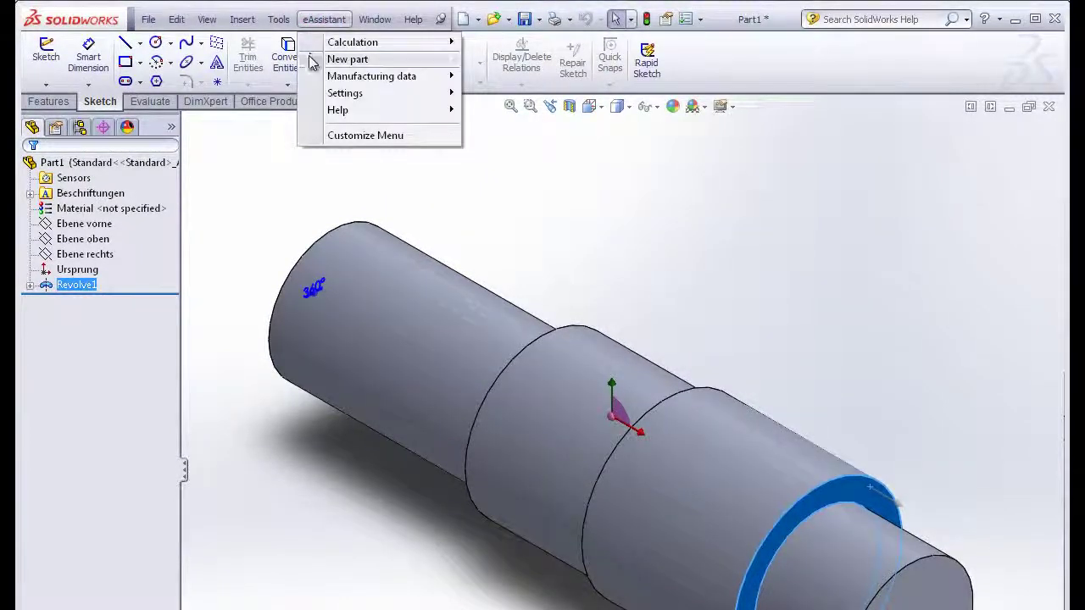
pyautogui.moveTo(347, 38)
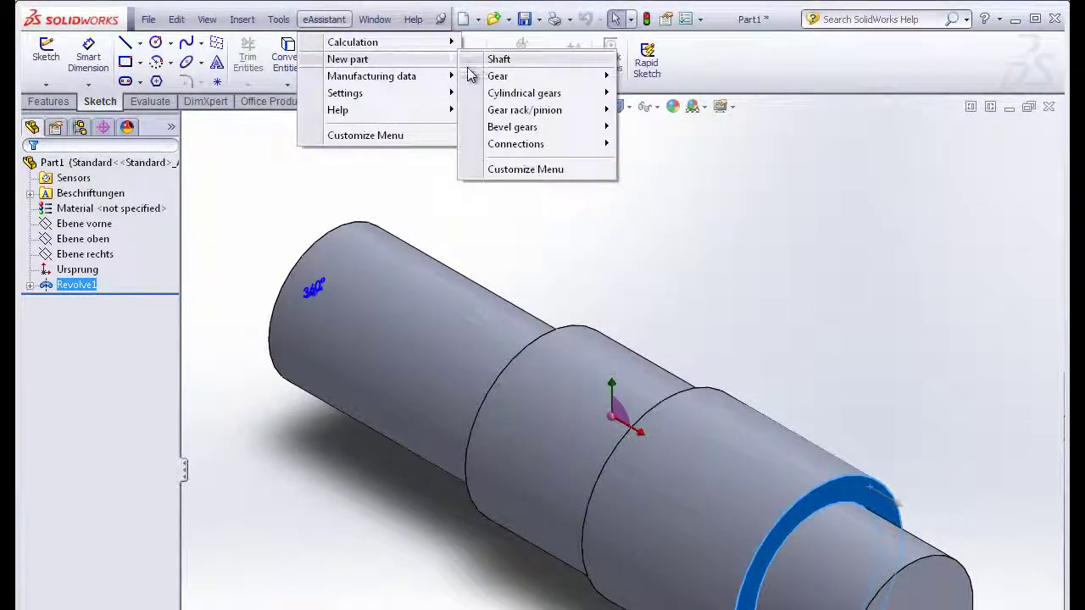
pyautogui.moveTo(524, 72)
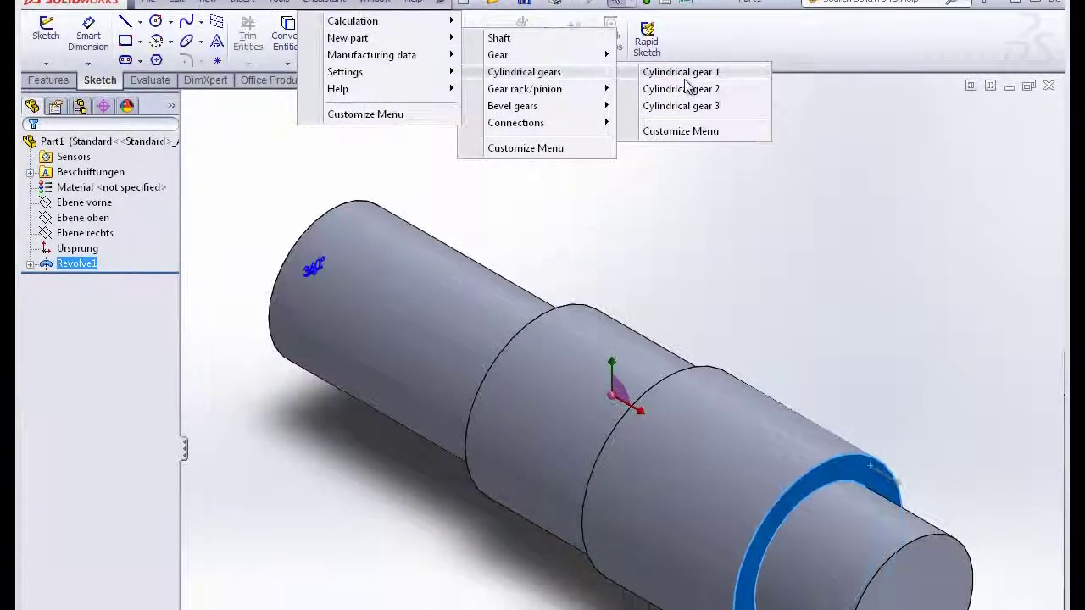
pyautogui.click(682, 109)
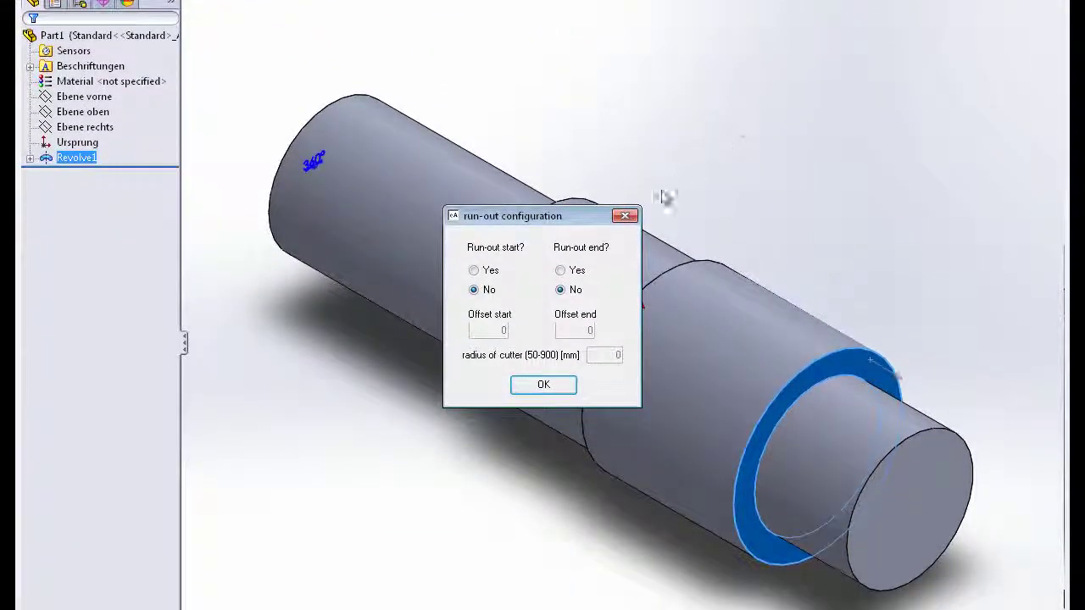
# Step: Set Run-out end to Yes with offset 10 and cutter radius 50, and cut the helical teeth
pyautogui.click(560, 270)
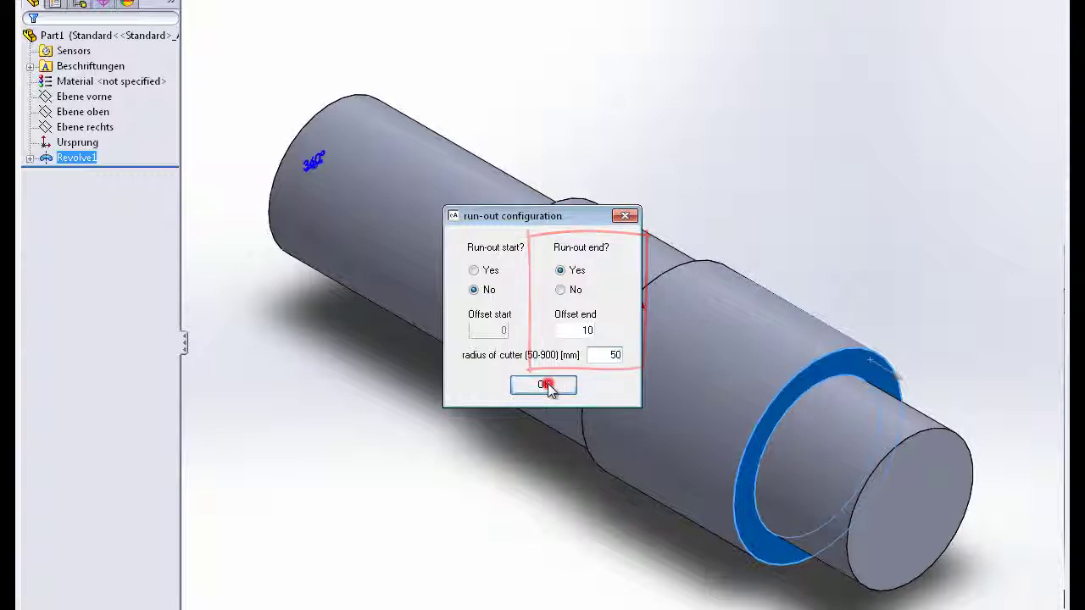
pyautogui.click(566, 384)
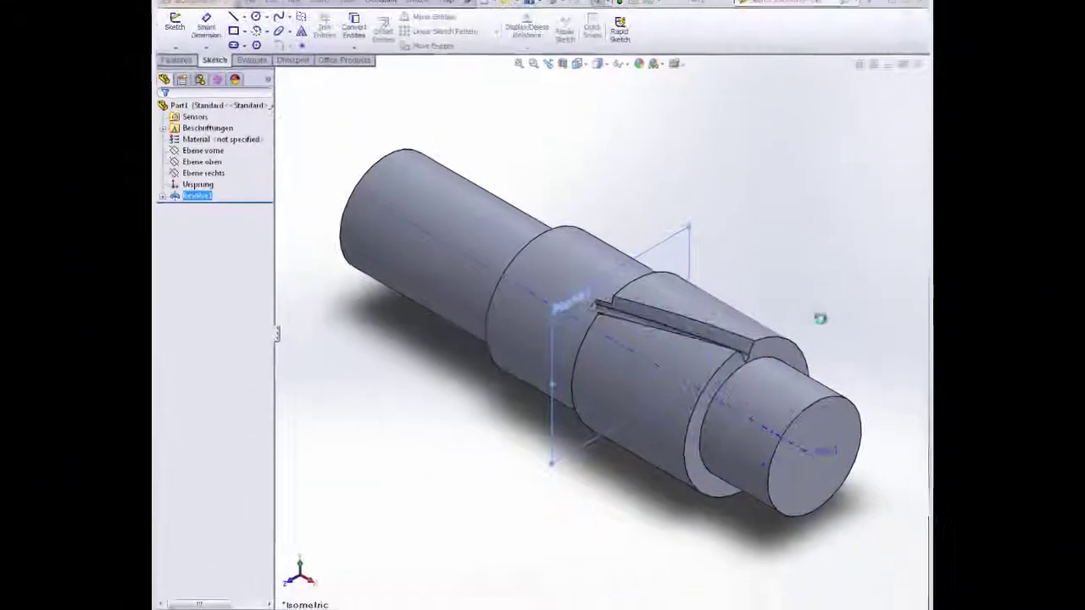